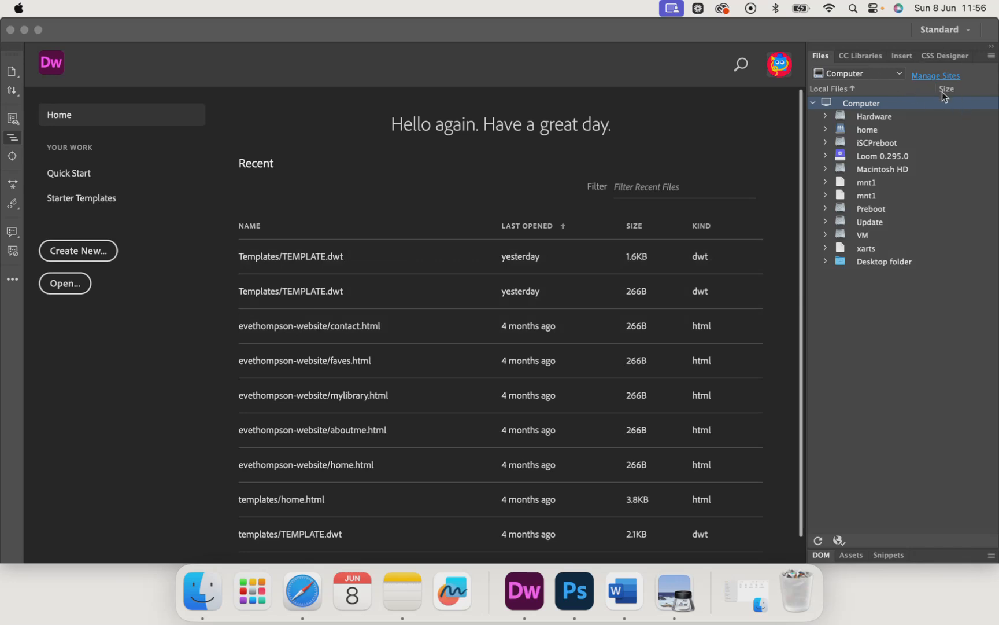
# Step: Create a new site through Manage Sites and name it letsexploreni
pyautogui.click(920, 79)
pyautogui.click(932, 77)
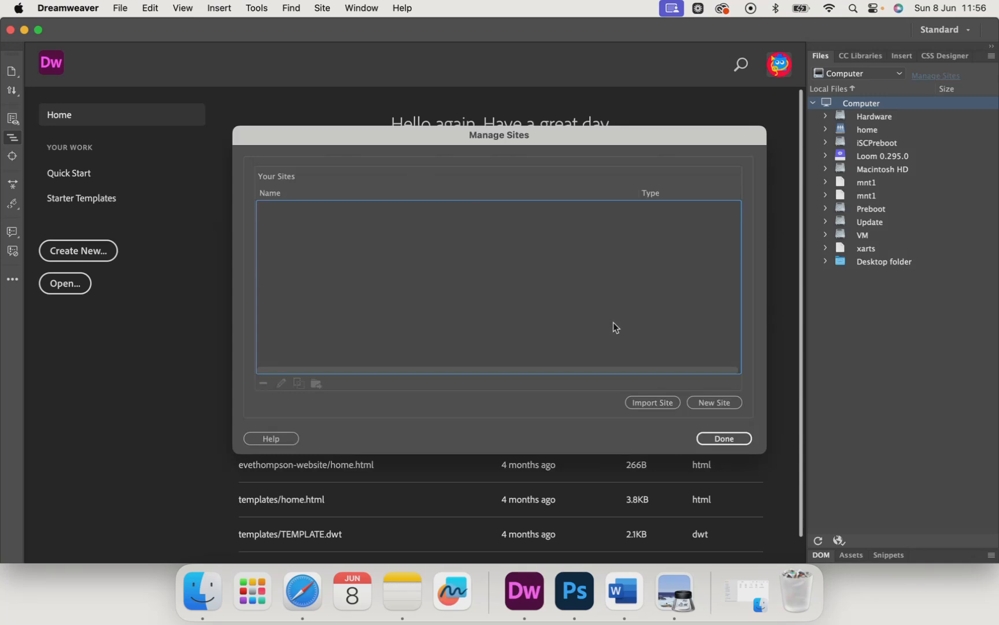
pyautogui.click(702, 403)
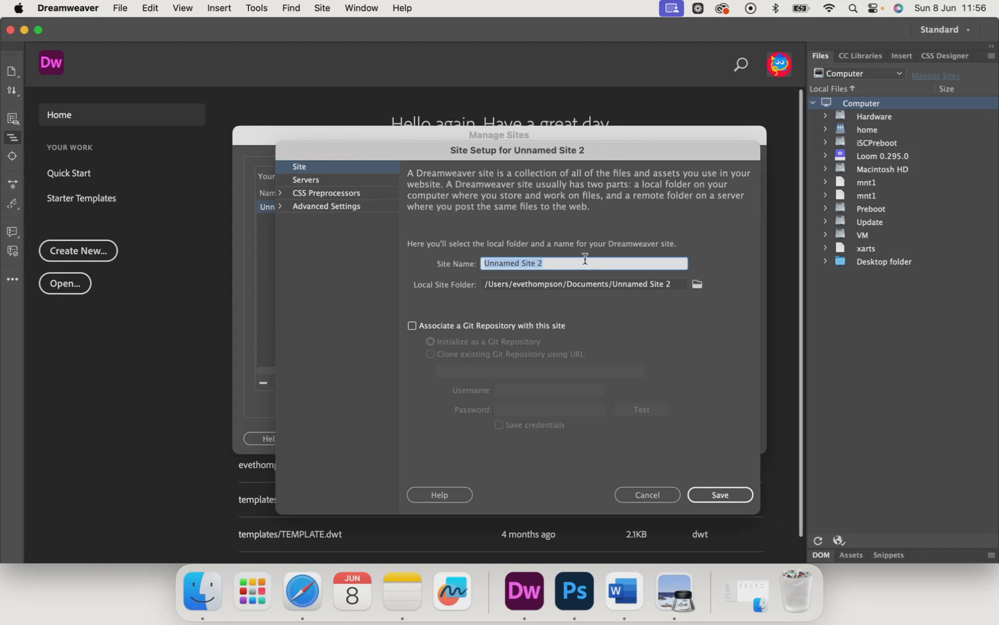
pyautogui.press('BackSpace')
pyautogui.write('letsexploreni')
# Step: Set the local site folder to the letsexploreni folder on the Desktop, save the site setup and close Manage Sites
pyautogui.click(482, 264)
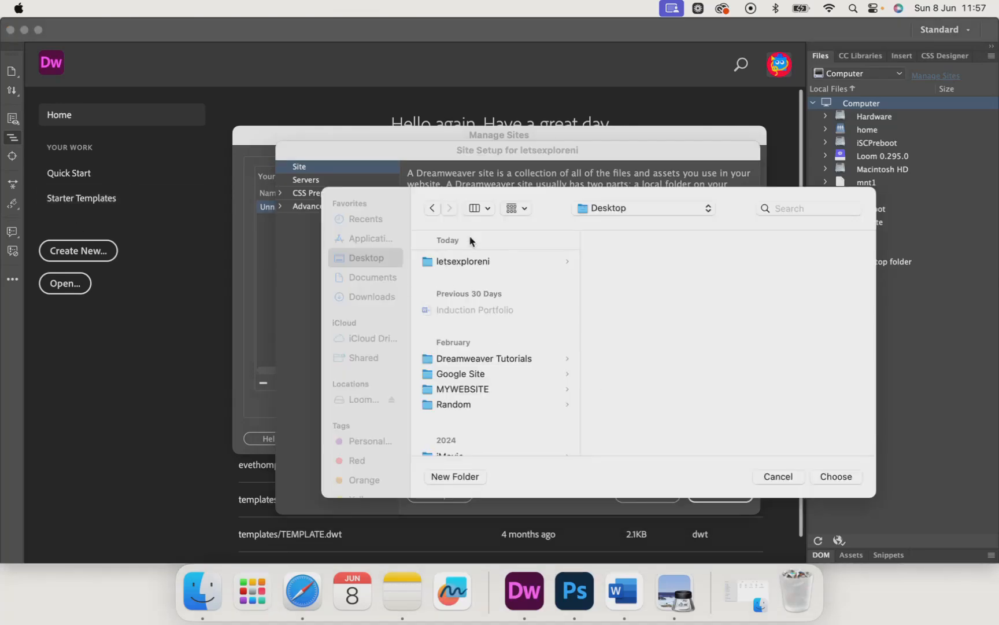
pyautogui.click(362, 255)
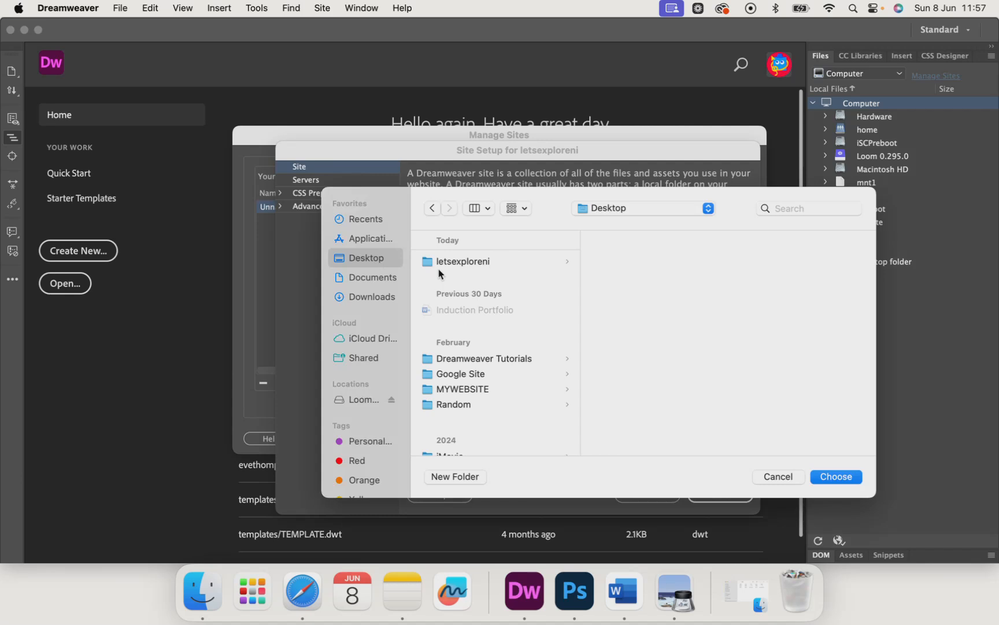
pyautogui.click(453, 264)
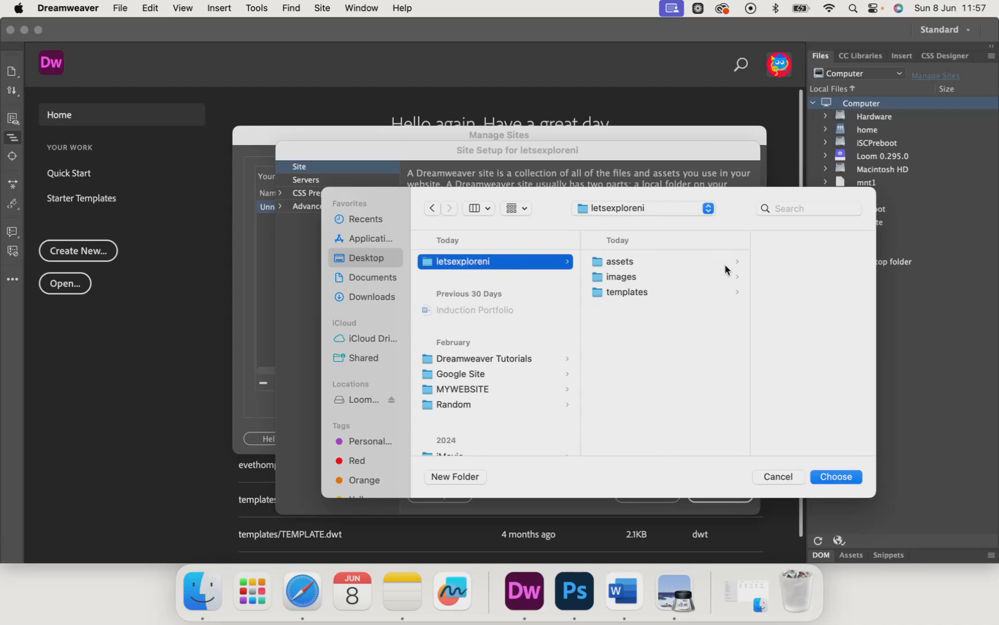
pyautogui.click(836, 475)
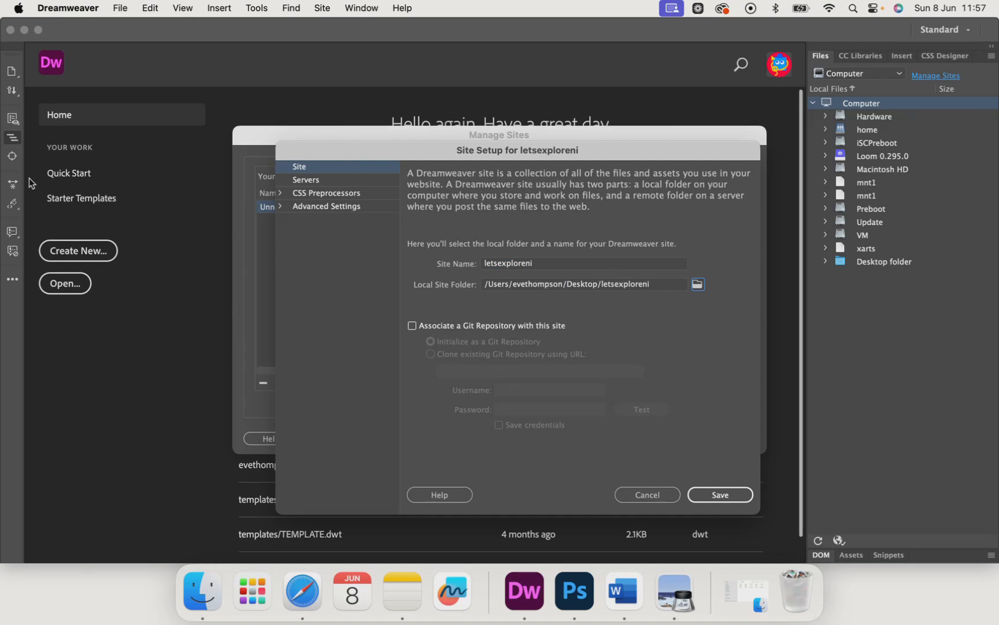
pyautogui.click(35, 199)
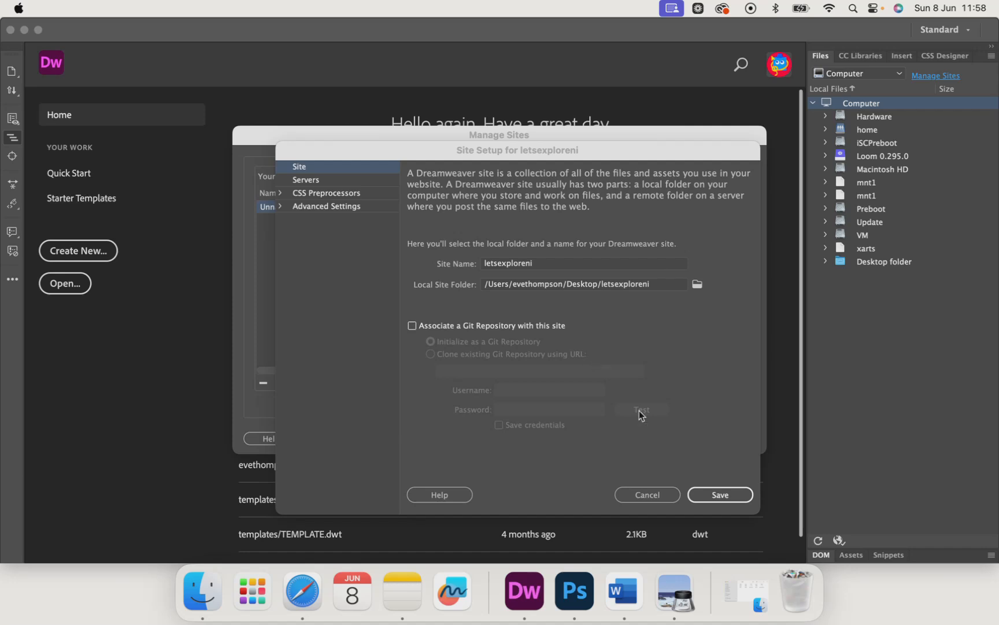
pyautogui.click(721, 495)
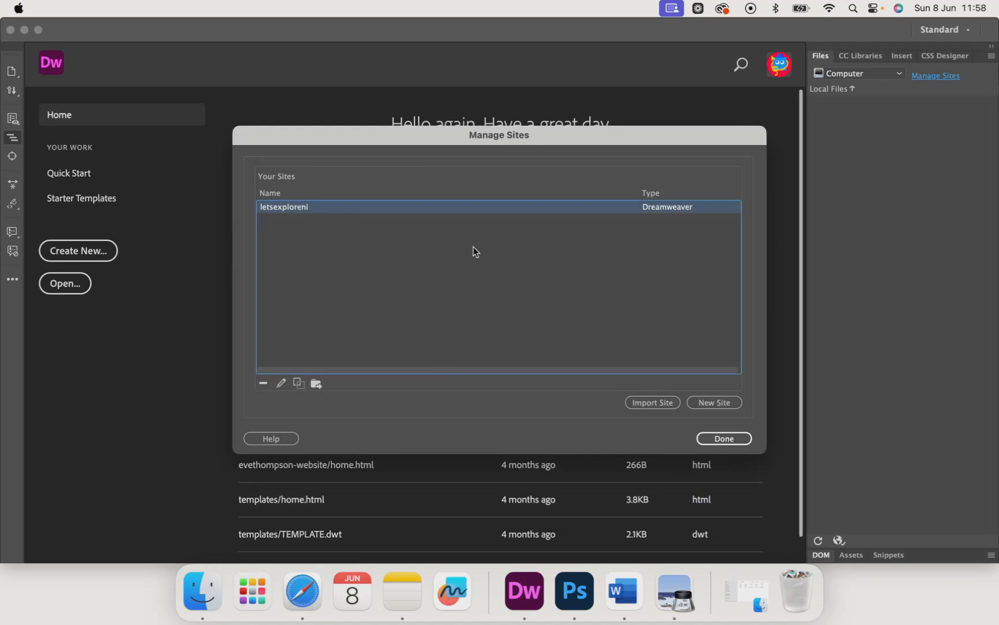
pyautogui.click(42, 197)
pyautogui.click(725, 440)
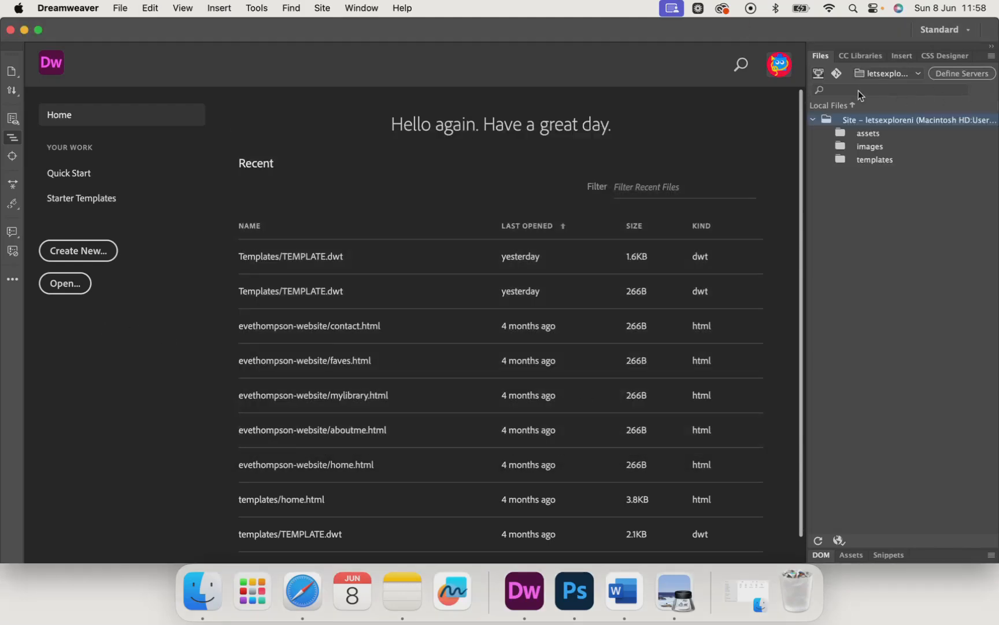
# Step: Check the letsexploreni site's folders and its entry in the Manage Sites list, closing the list again
pyautogui.click(813, 120)
pyautogui.click(813, 119)
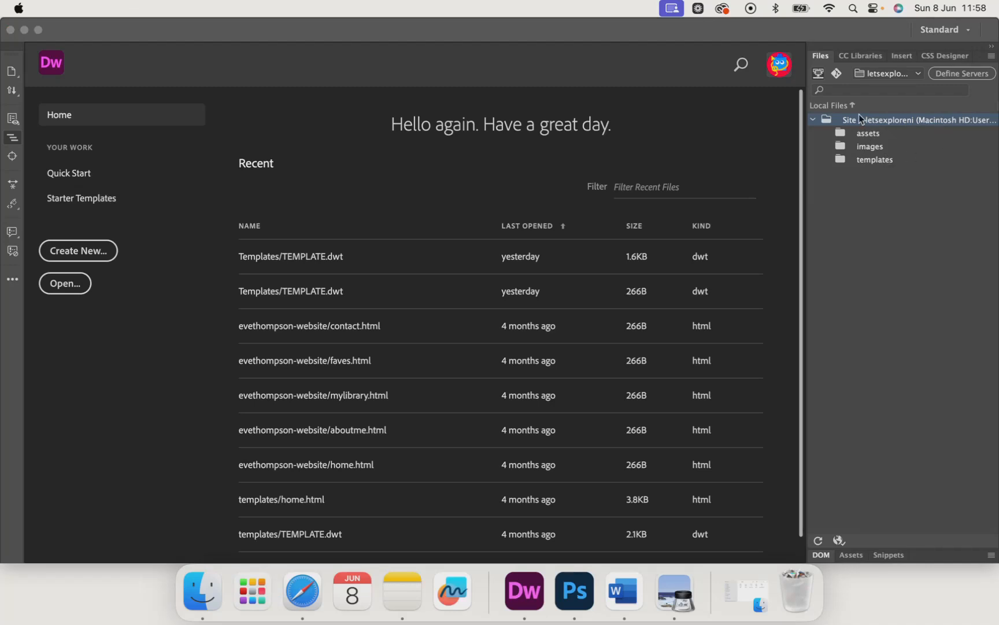
pyautogui.click(817, 121)
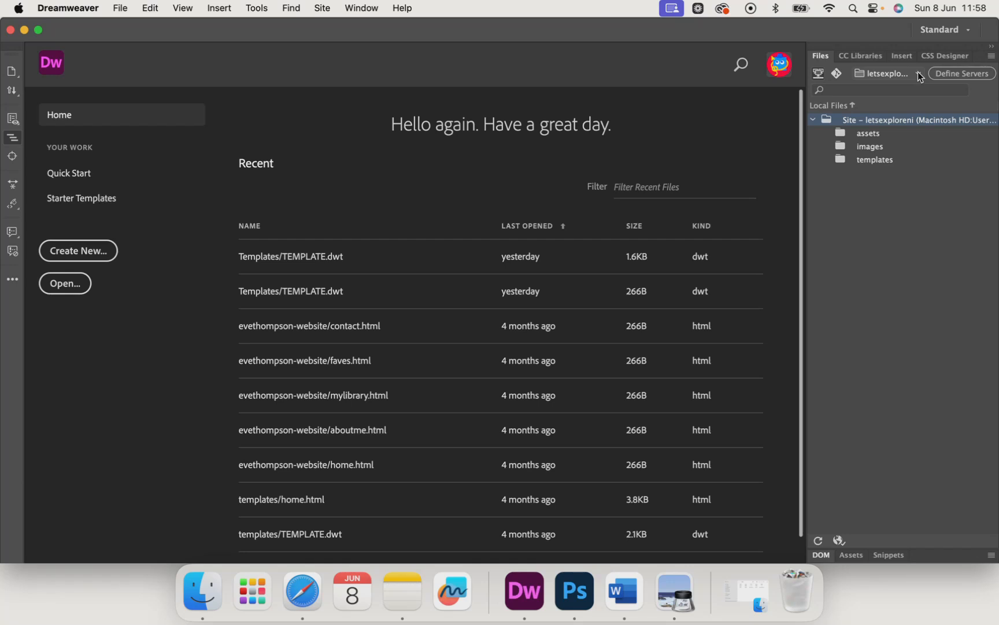
pyautogui.click(915, 74)
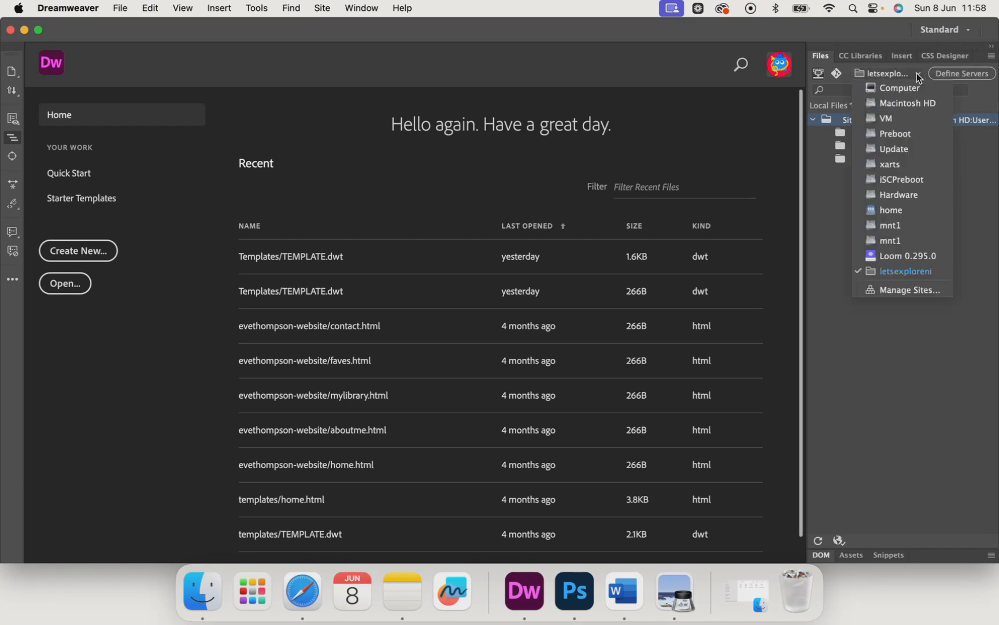
pyautogui.click(900, 290)
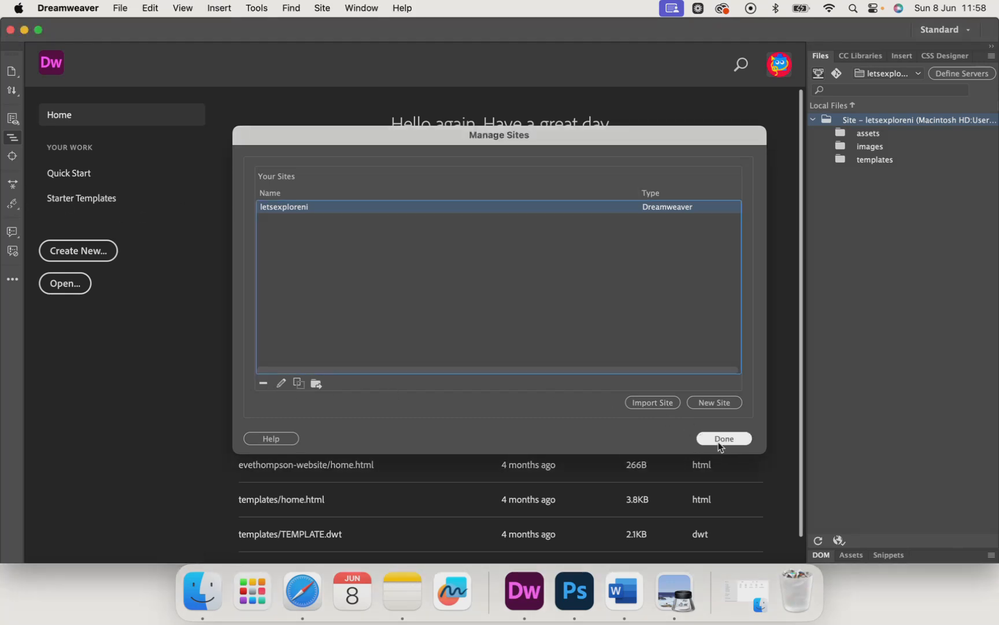
pyautogui.click(723, 441)
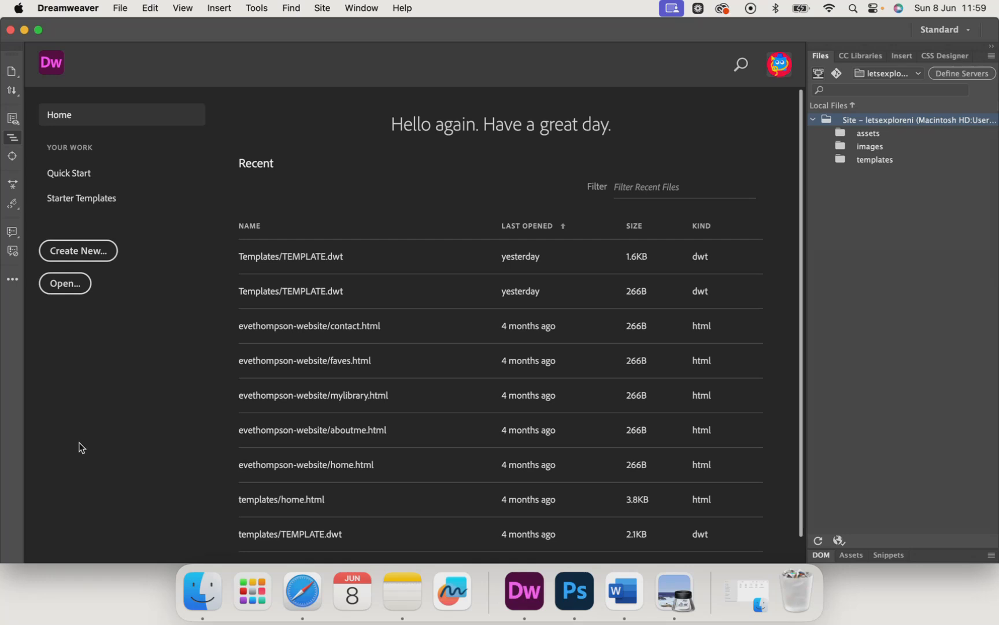
# Step: Create a new HTML template document with no layout and the HTML5 doctype
pyautogui.press('super+Tab')
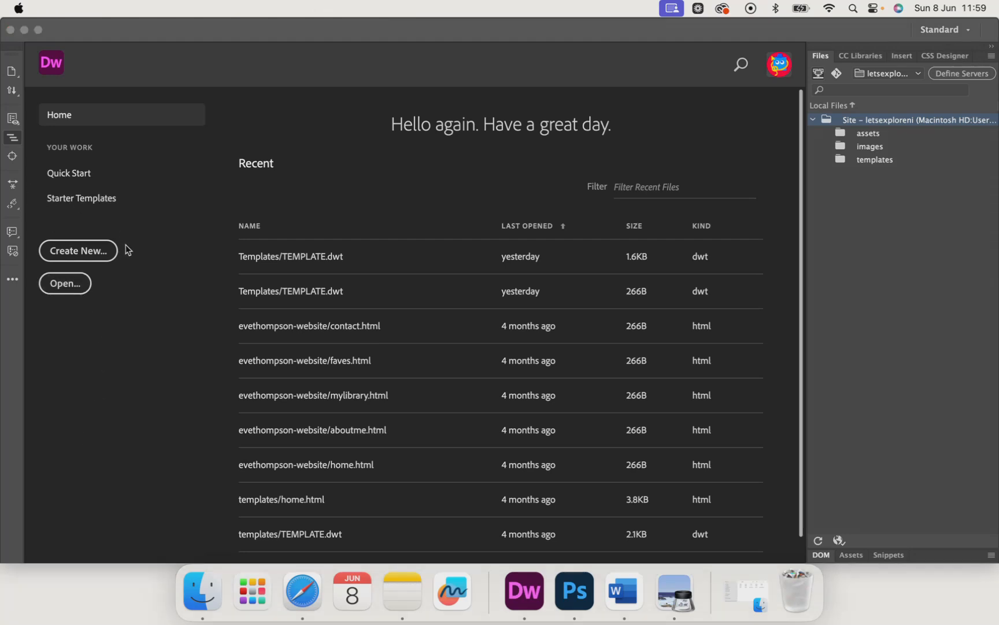
pyautogui.click(65, 285)
pyautogui.click(81, 257)
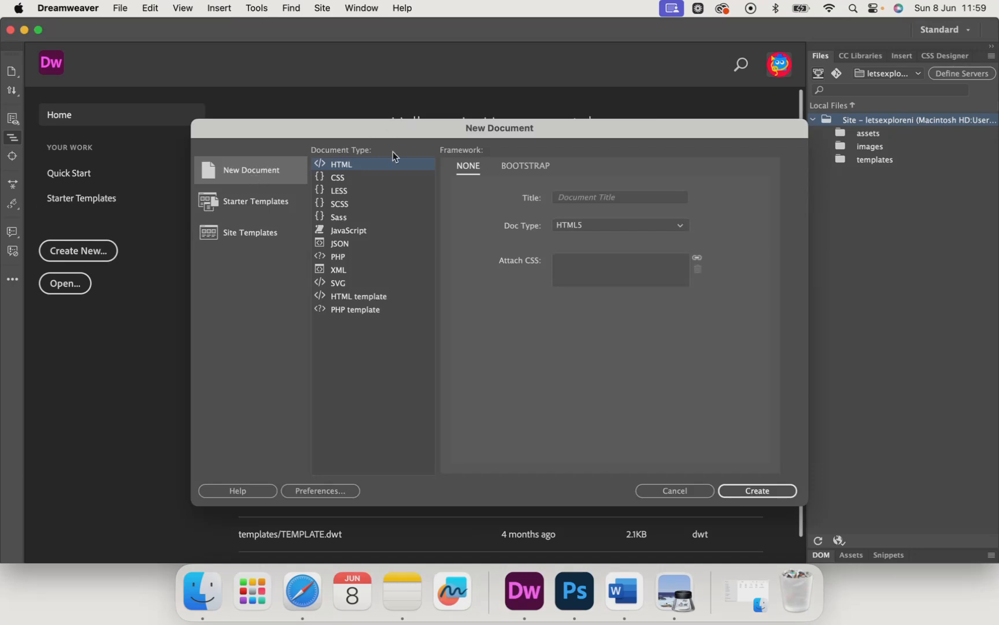
pyautogui.click(343, 298)
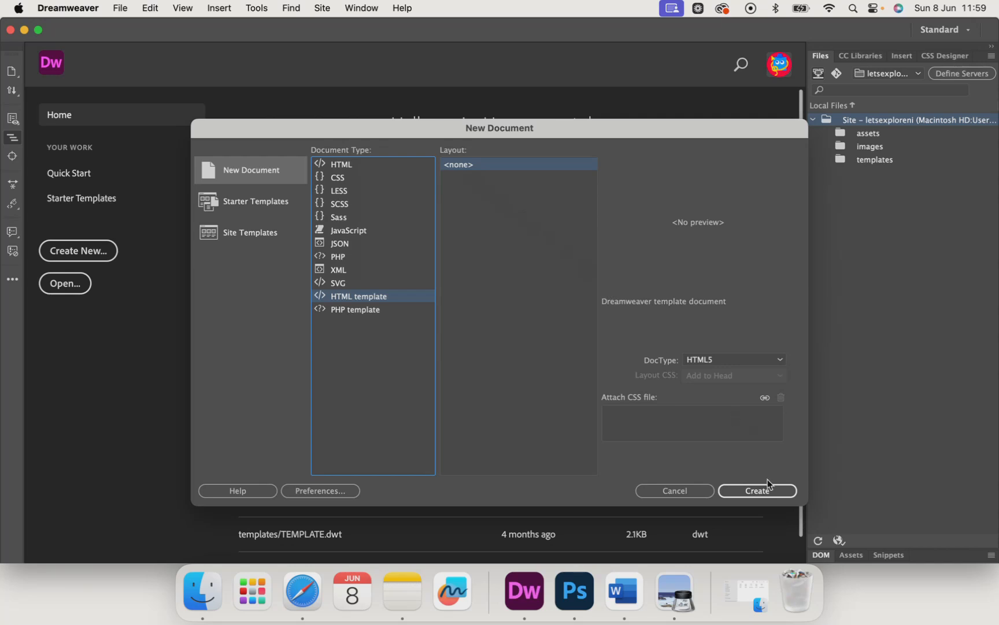
pyautogui.click(761, 495)
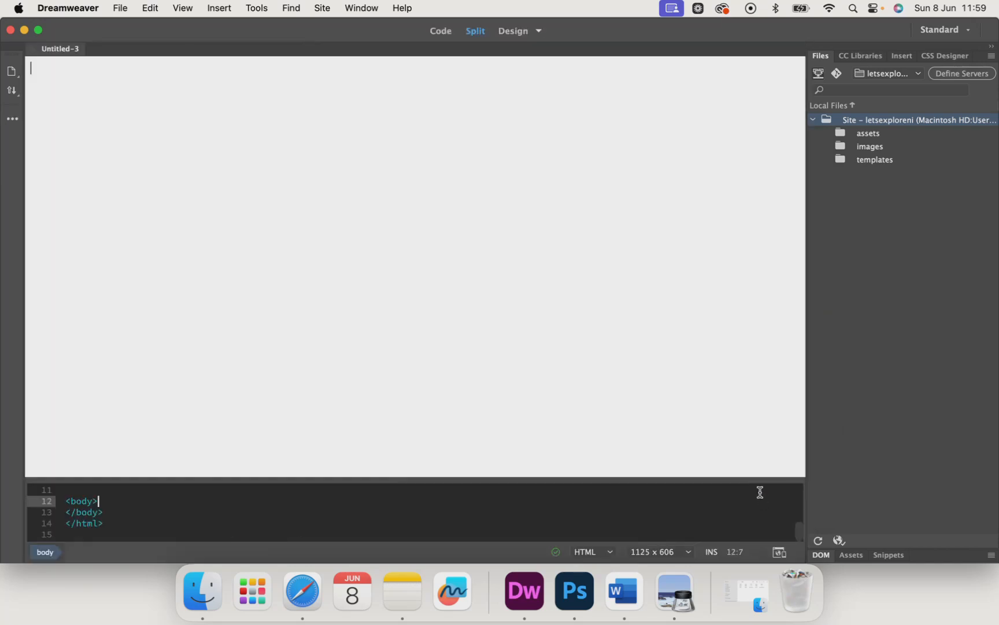
# Step: Enter the text "hello" in the body of the new template document
pyautogui.click(98, 126)
pyautogui.write('ello')
pyautogui.press('BackSpace')
pyautogui.press('BackSpace')
pyautogui.press('BackSpace')
pyautogui.press('BackSpace')
pyautogui.press('BackSpace')
pyautogui.write('hello')
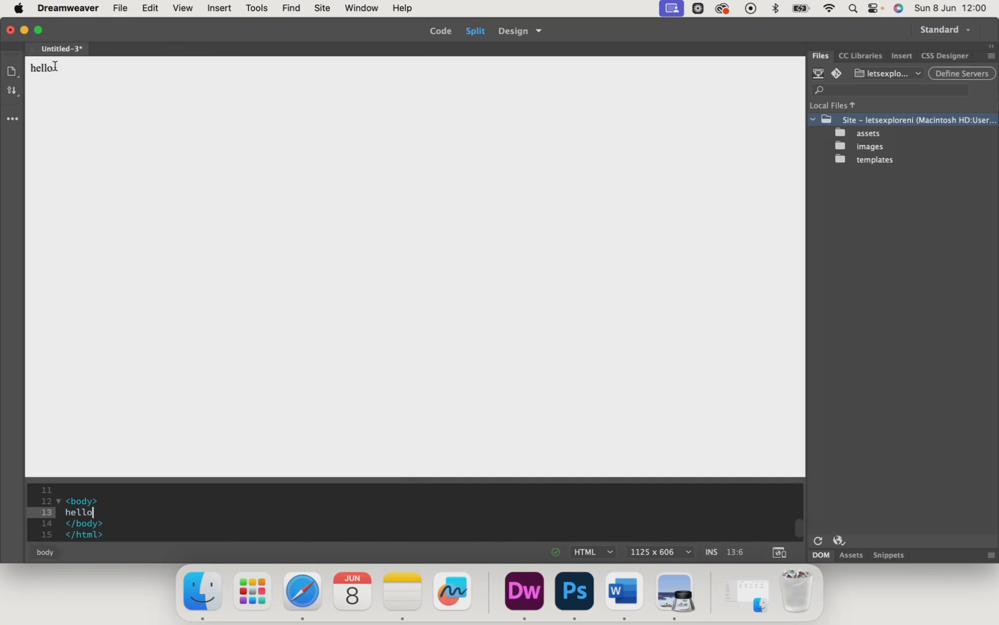
pyautogui.press('super+s')
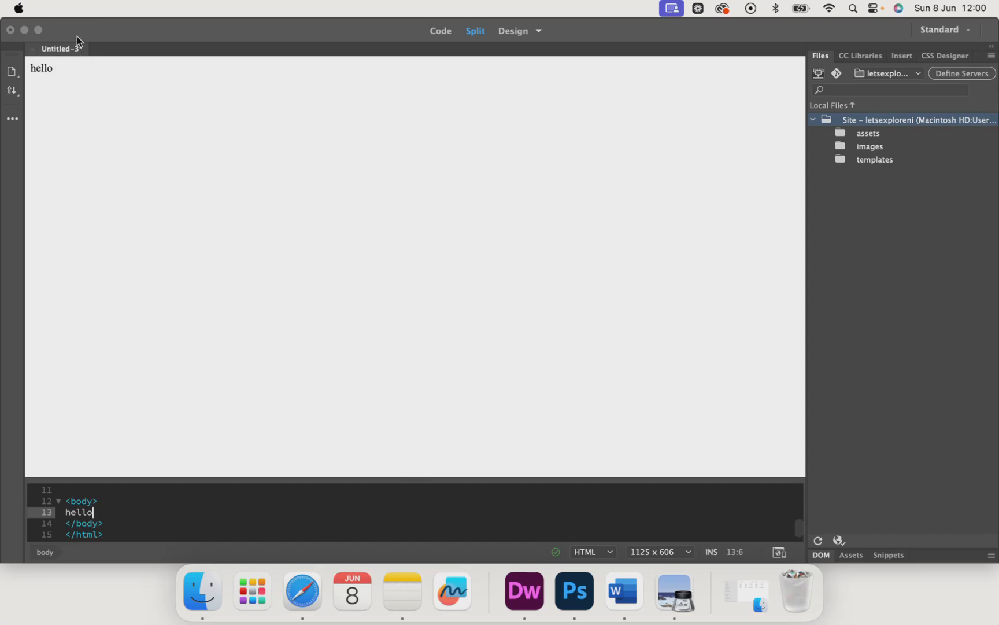
pyautogui.click(78, 69)
pyautogui.press('BackSpace')
pyautogui.press('BackSpace')
pyautogui.press('BackSpace')
pyautogui.press('BackSpace')
pyautogui.press('BackSpace')
pyautogui.write('hello')
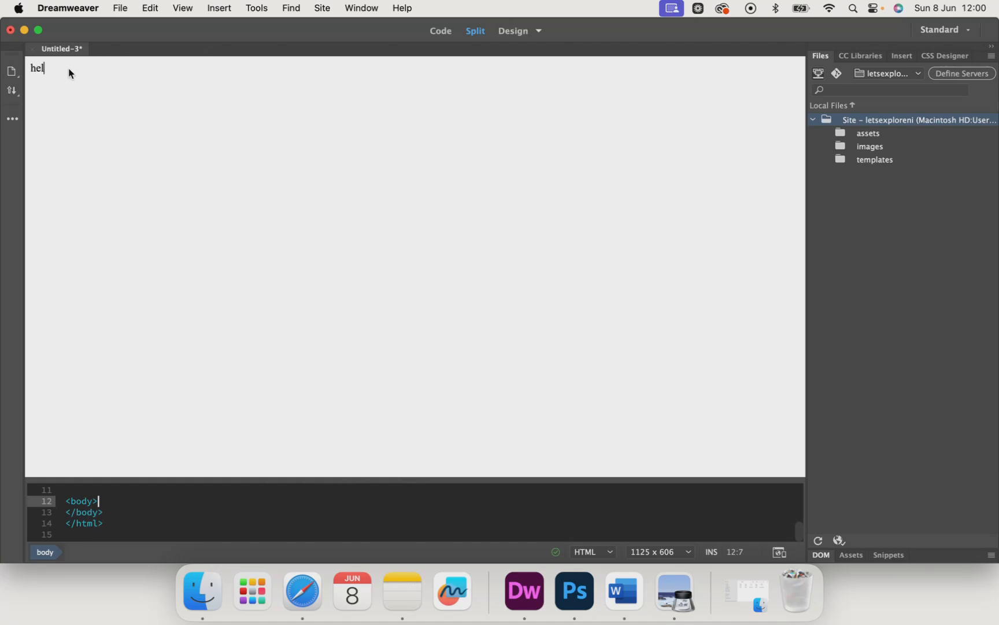
# Step: Save the document as a template named TEMPLATE in the letsexploreni site, accepting that it has no editable regions
pyautogui.click(120, 9)
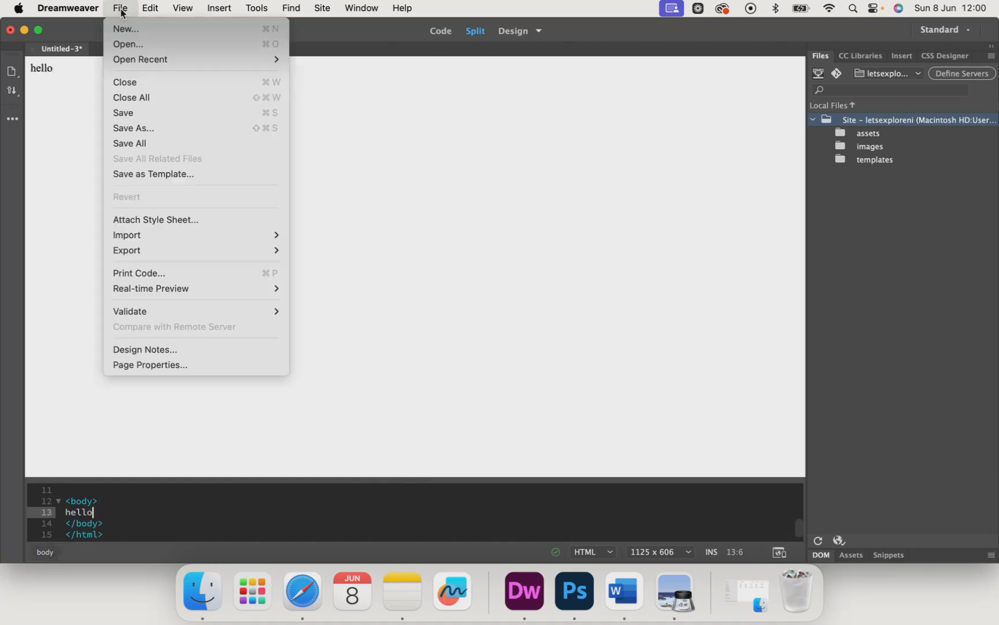
pyautogui.click(134, 174)
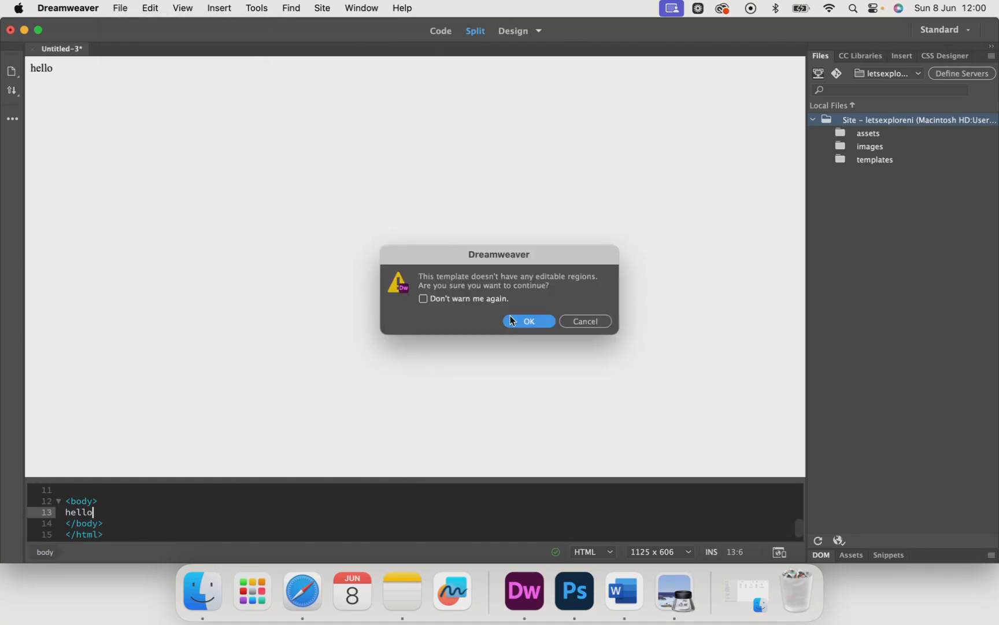
pyautogui.click(518, 321)
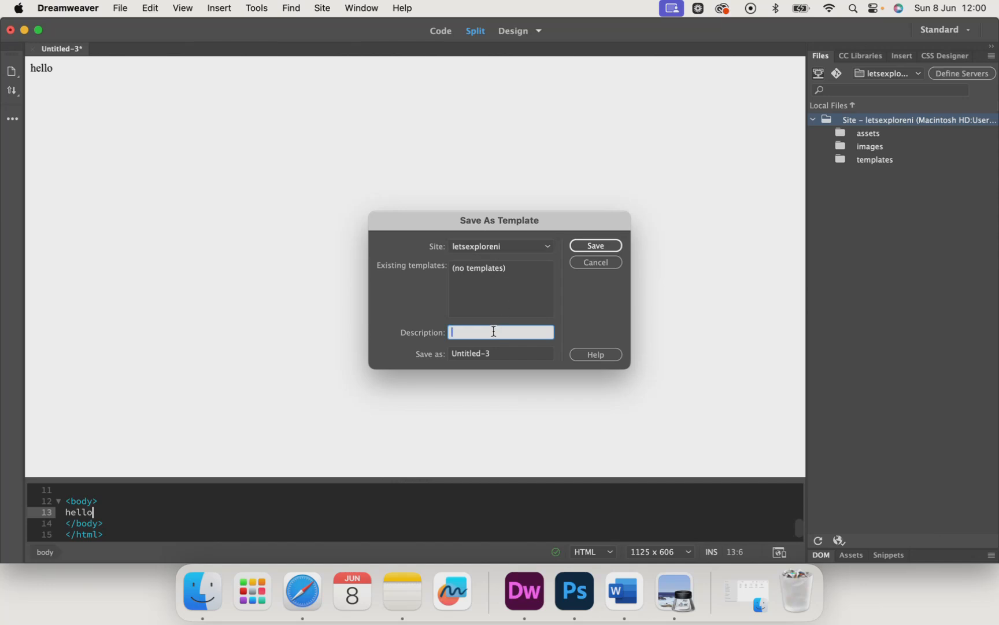
pyautogui.click(487, 356)
pyautogui.press('BackSpace')
pyautogui.write('TE')
pyautogui.press('BackSpace')
pyautogui.write('EMPLATE')
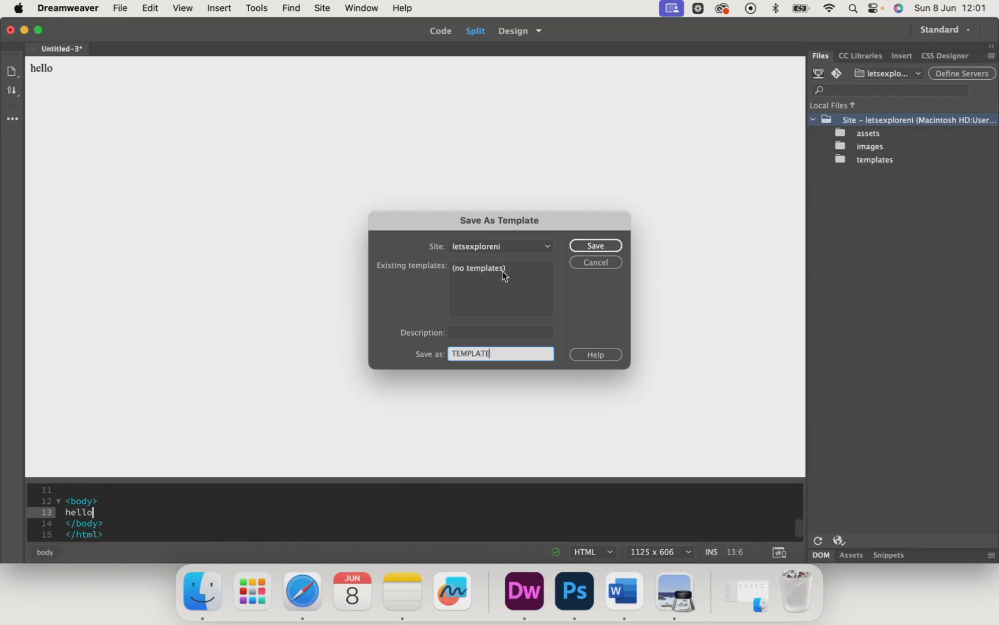
pyautogui.click(574, 246)
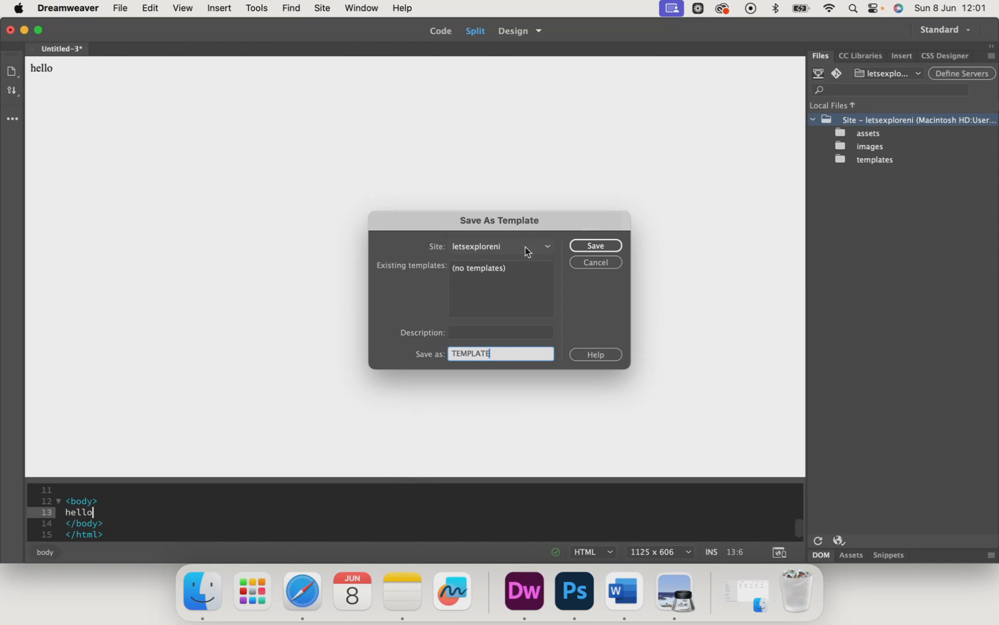
pyautogui.click(589, 247)
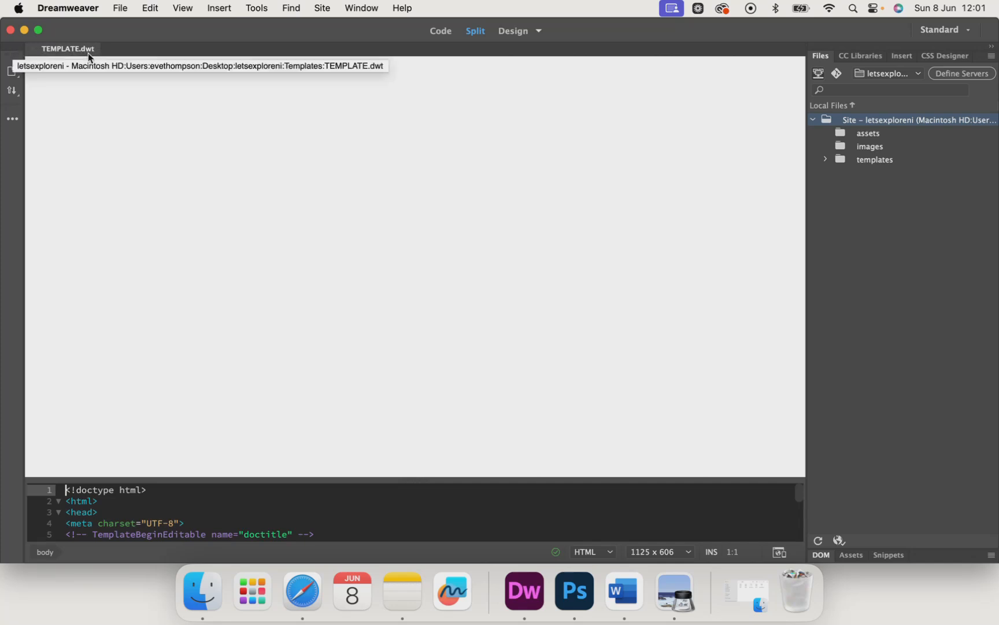
# Step: Expand the templates folder in the site's file list to check the saved template file
pyautogui.moveTo(53, 68); pyautogui.dragTo(34, 69)
pyautogui.click(60, 65)
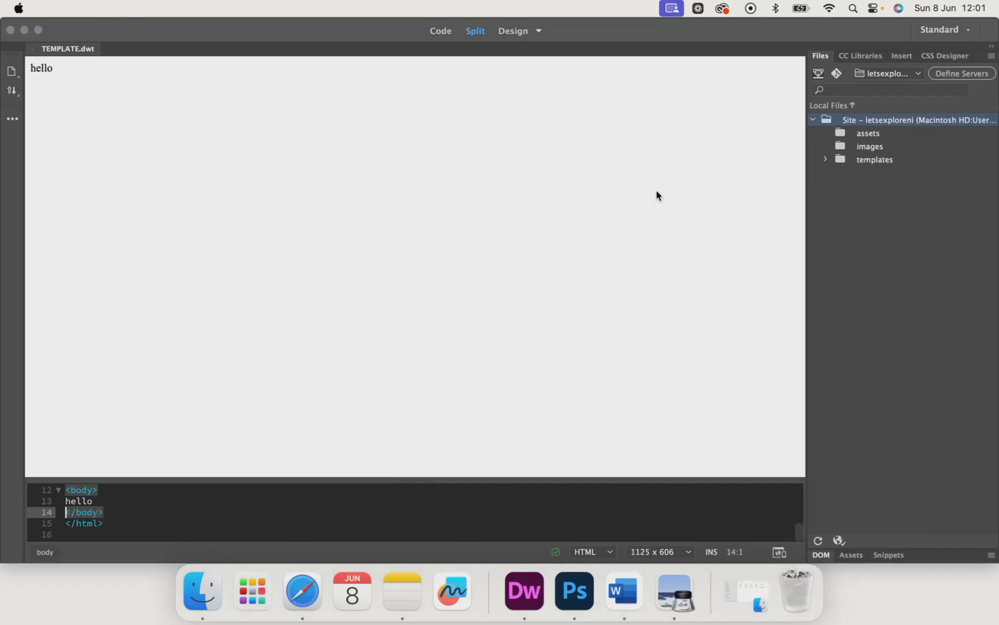
pyautogui.click(829, 162)
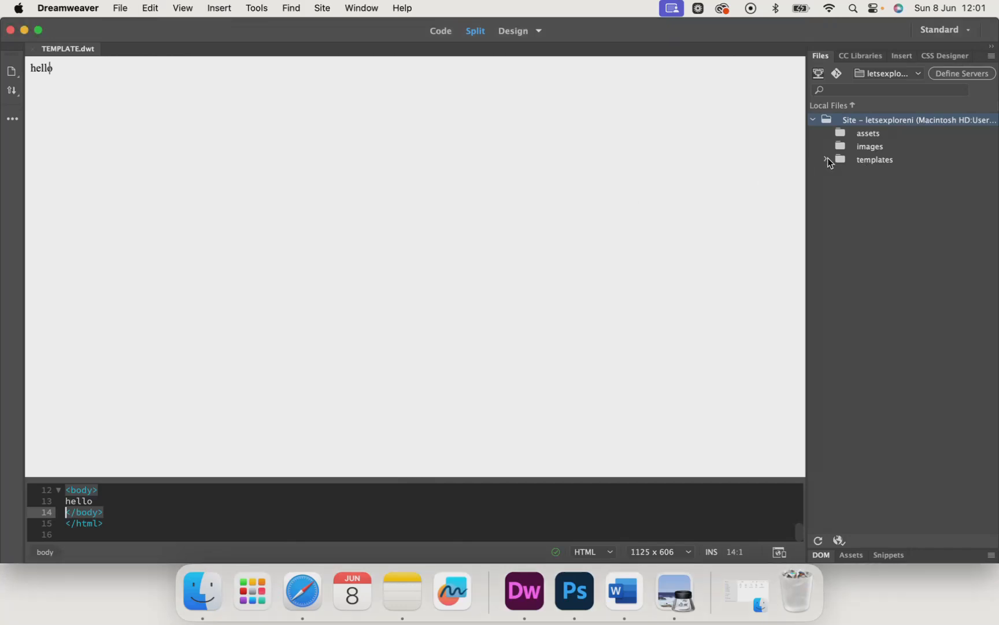
pyautogui.click(828, 158)
# Step: Examine the template page in Code, Split, Live and Design views
pyautogui.click(442, 31)
pyautogui.click(476, 31)
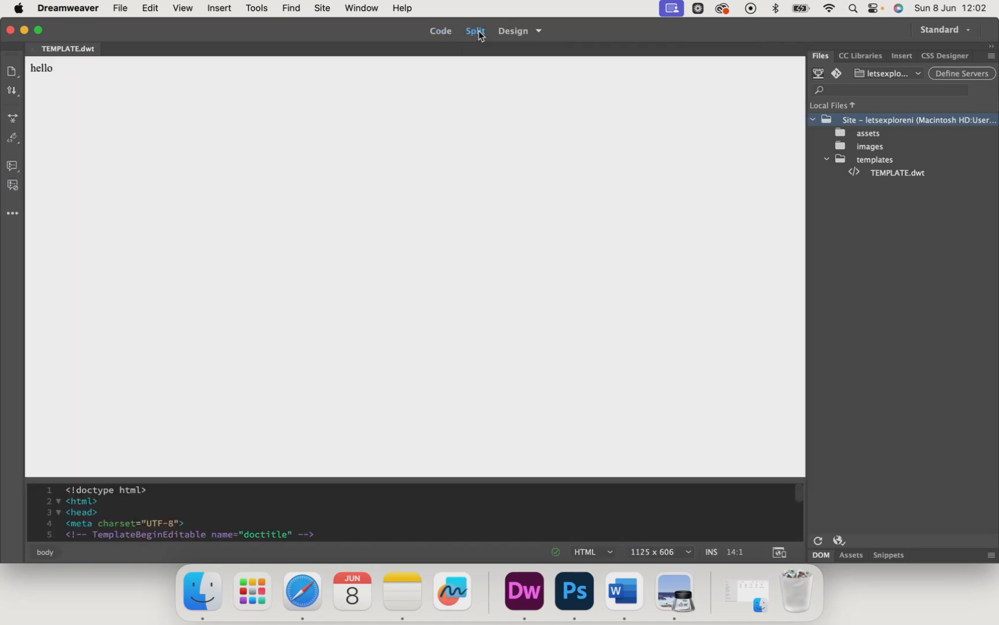
pyautogui.click(515, 31)
pyautogui.click(539, 30)
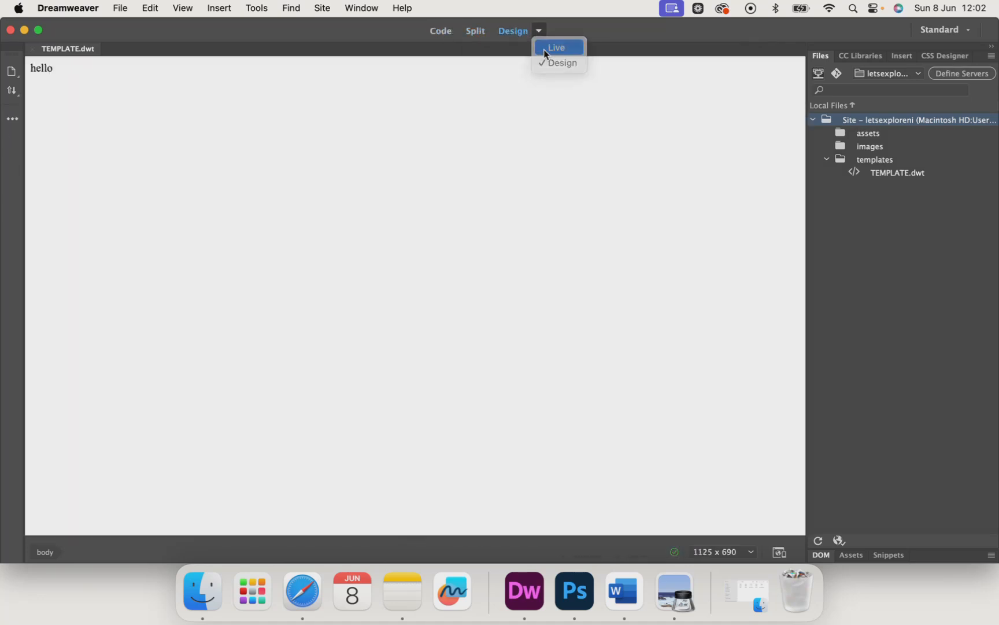
pyautogui.click(546, 51)
pyautogui.click(539, 31)
pyautogui.click(544, 62)
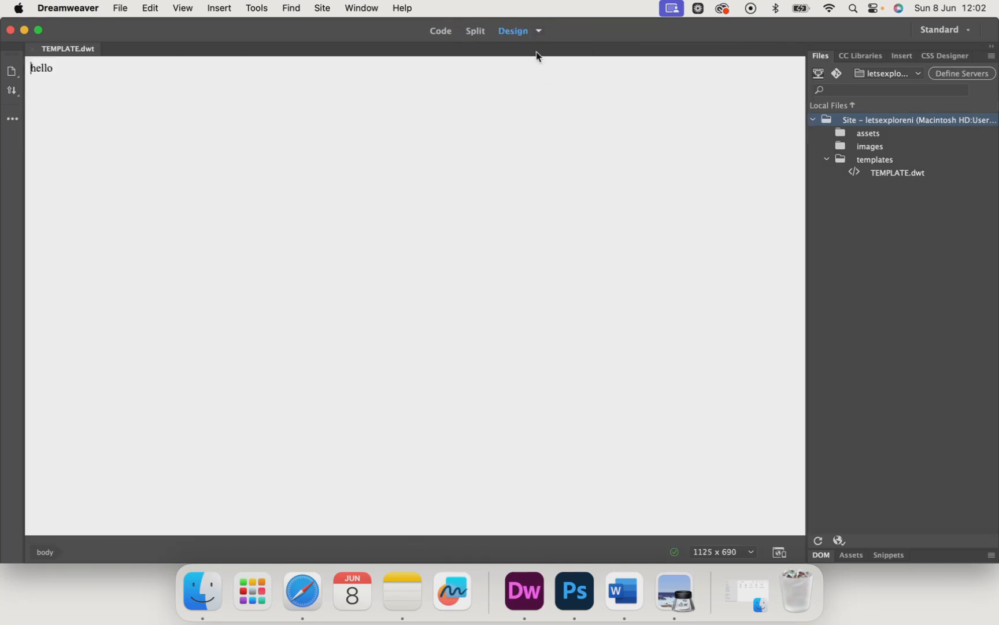
# Step: Show the template in Split view and enlarge the code area until all its lines fit
pyautogui.click(470, 35)
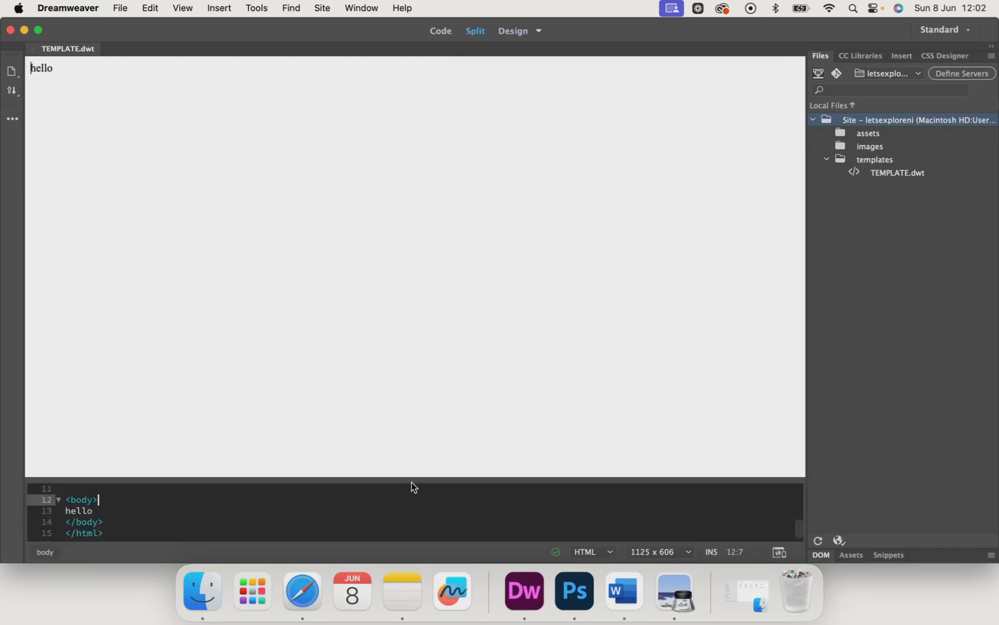
pyautogui.moveTo(415, 480); pyautogui.dragTo(407, 337)
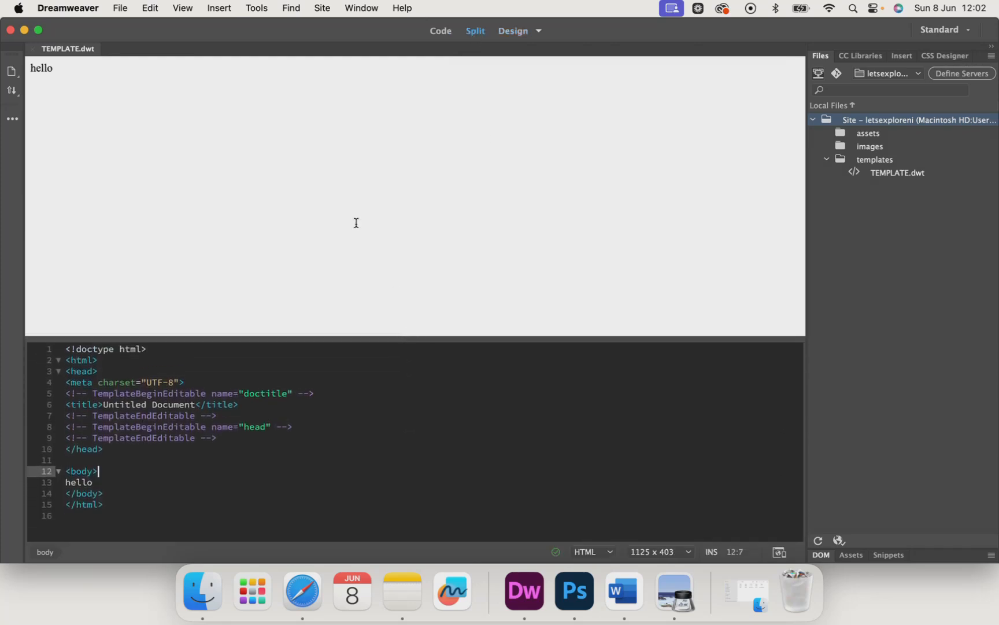
pyautogui.click(144, 107)
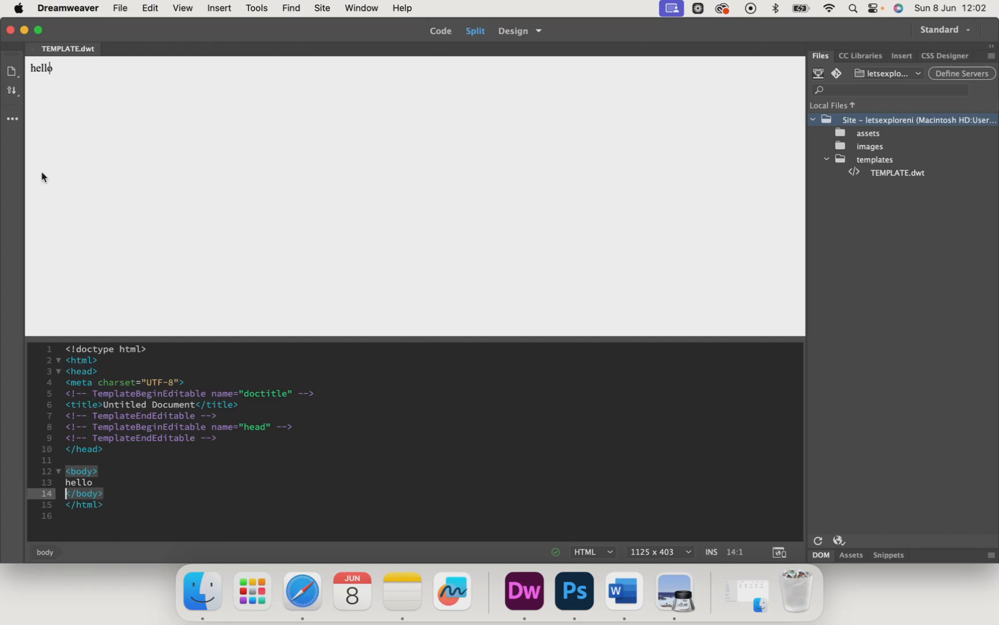
pyautogui.press('super+Tab')
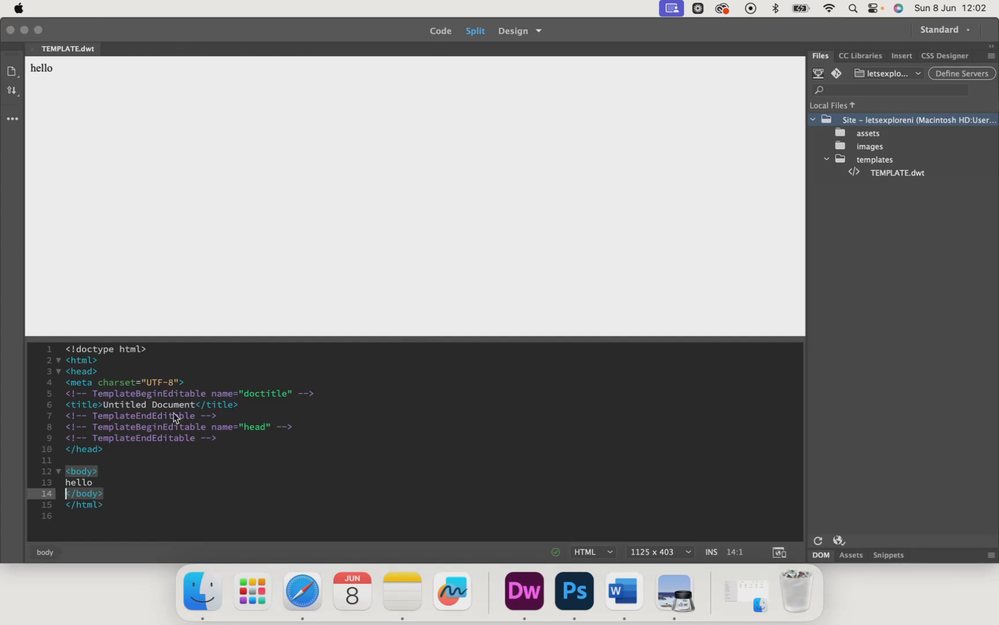
pyautogui.click(245, 343)
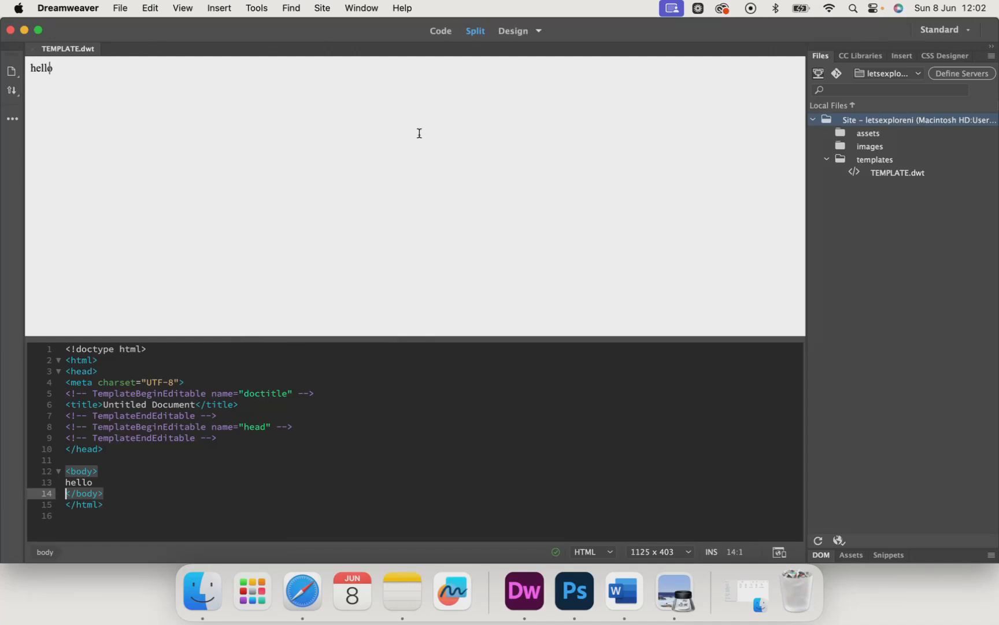
# Step: Compare the template's full Code view with its Design view and return to Split view
pyautogui.click(439, 33)
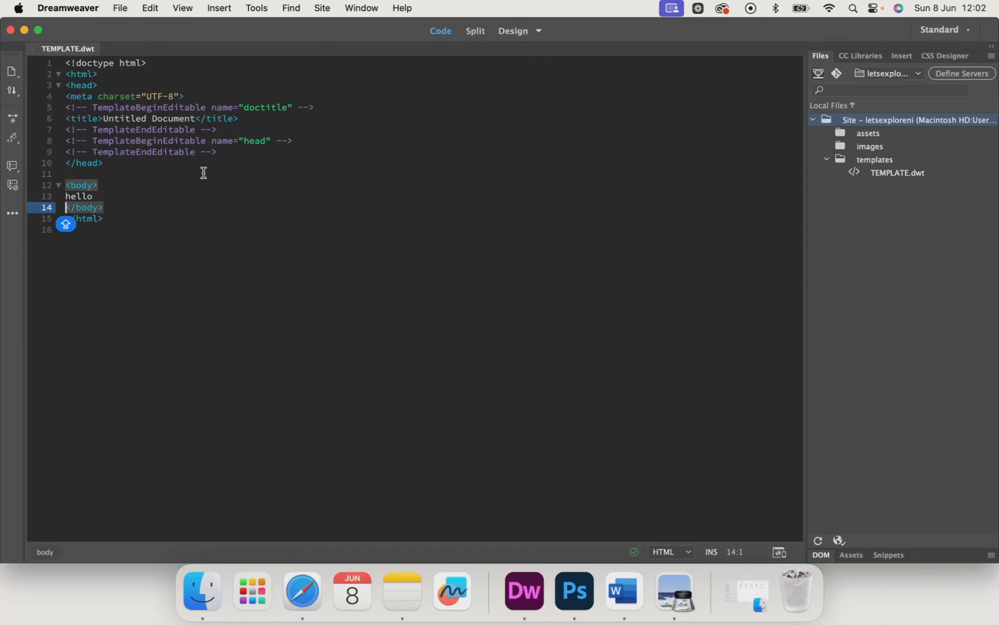
pyautogui.click(509, 33)
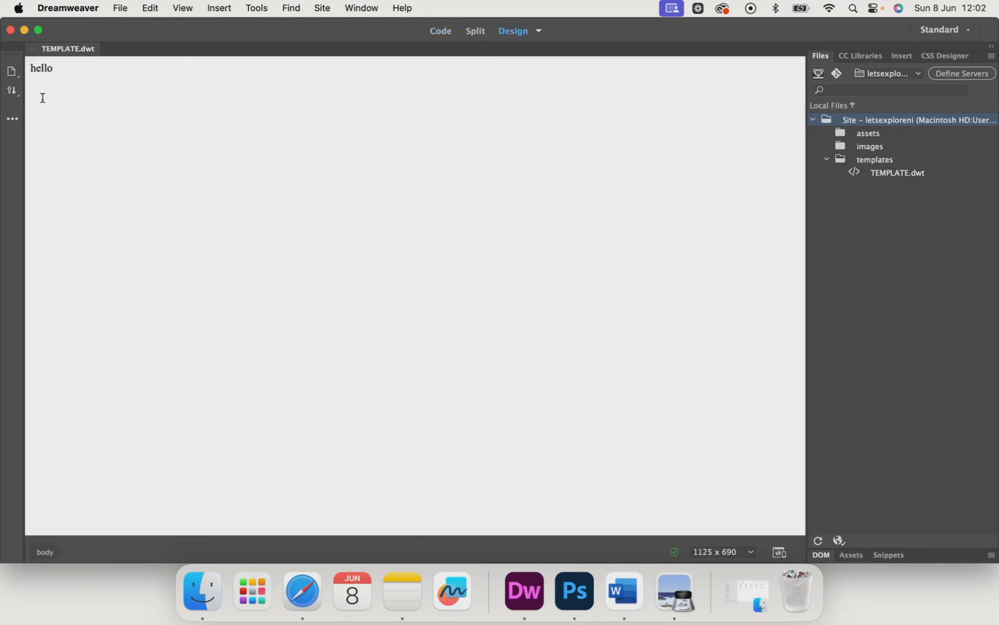
pyautogui.click(476, 33)
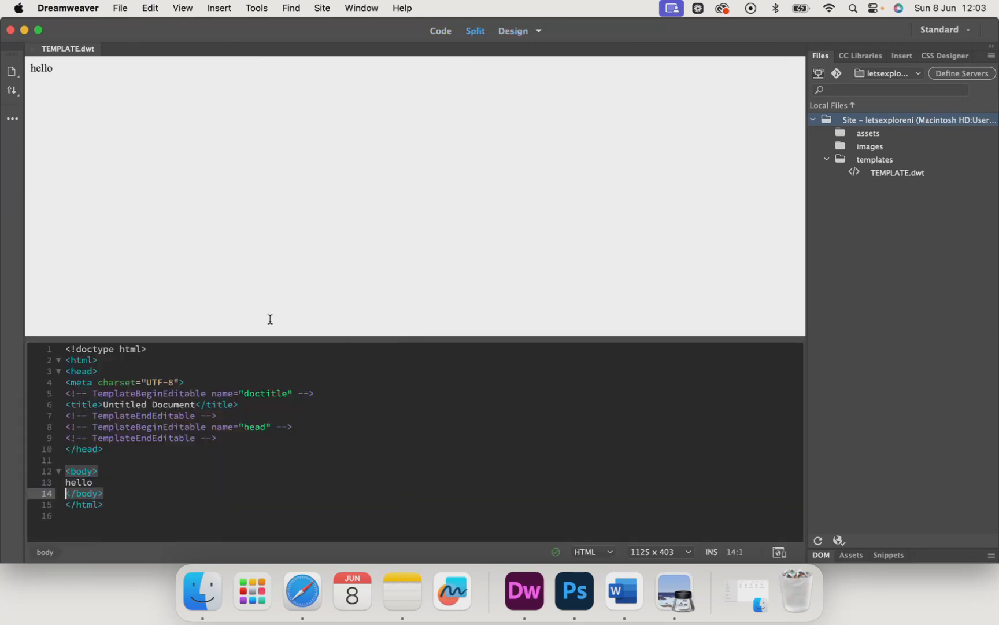